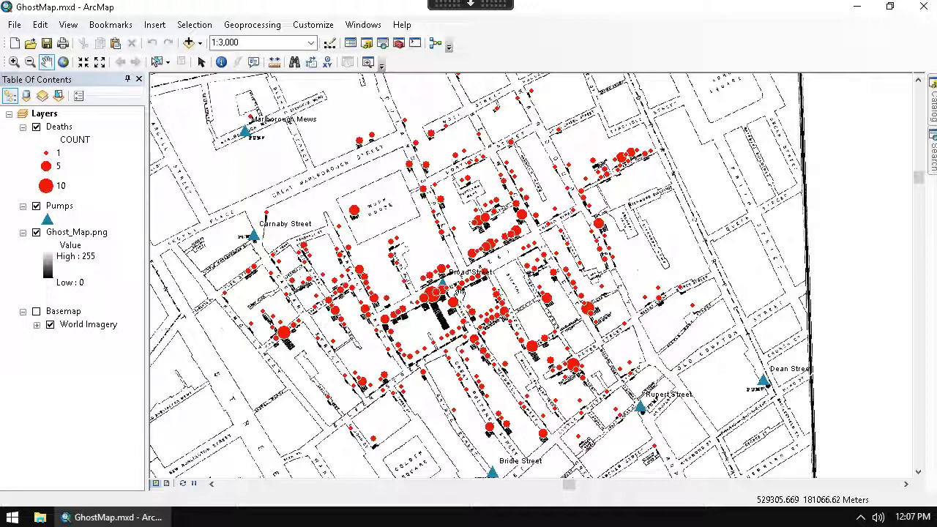
# Step: Open ArcToolbox and the Customize > Extensions list to check that Spatial Analyst is enabled
pyautogui.click(397, 42)
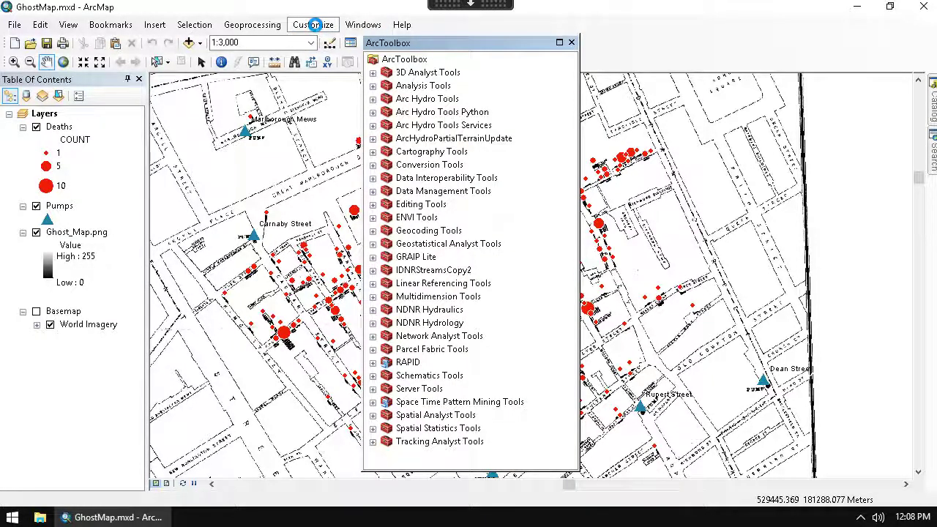
pyautogui.click(313, 24)
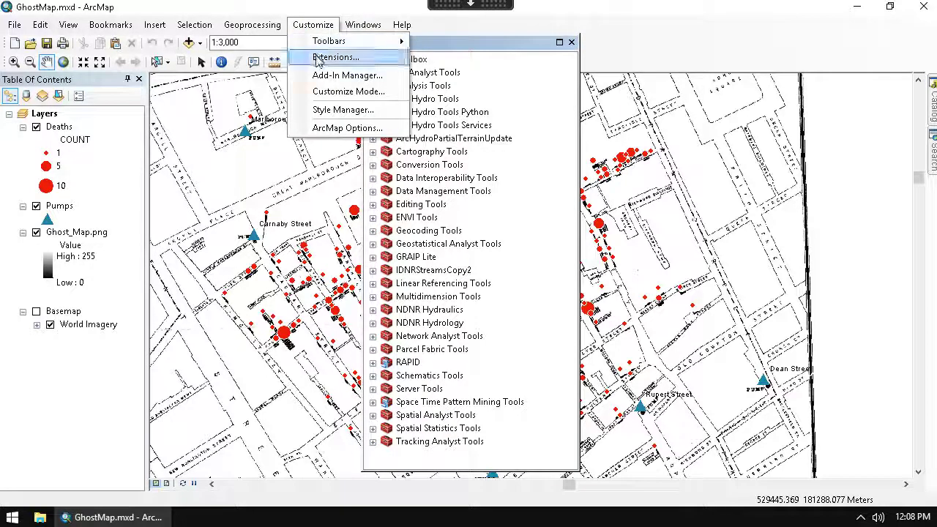
pyautogui.click(316, 59)
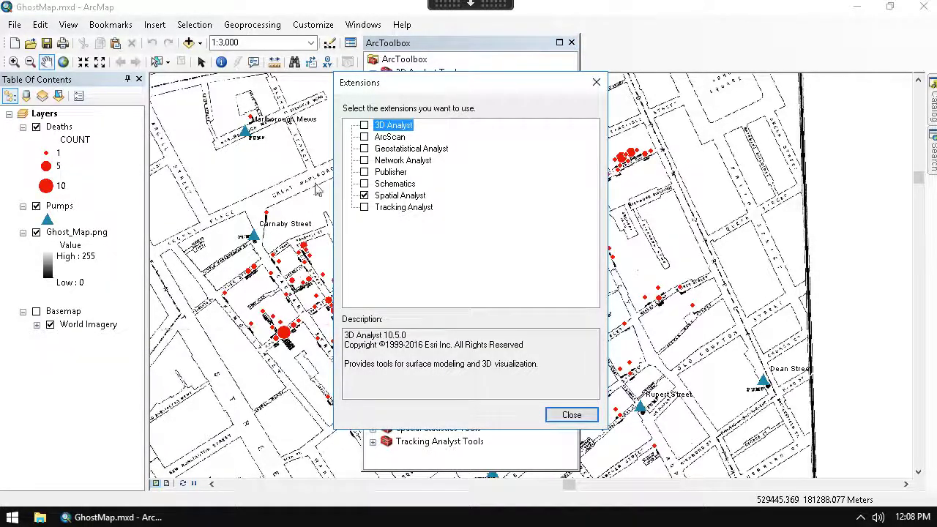
# Step: Close Extensions, move ArcToolbox aside and expand Spatial Statistics Tools, browsing Analyzing Patterns and Mapping Clusters
pyautogui.click(572, 415)
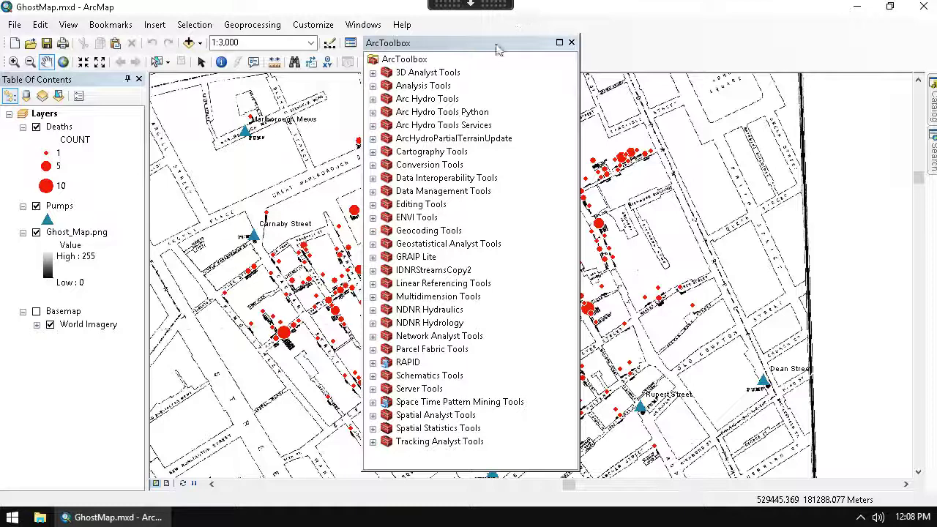
pyautogui.moveTo(495, 43); pyautogui.dragTo(597, 37)
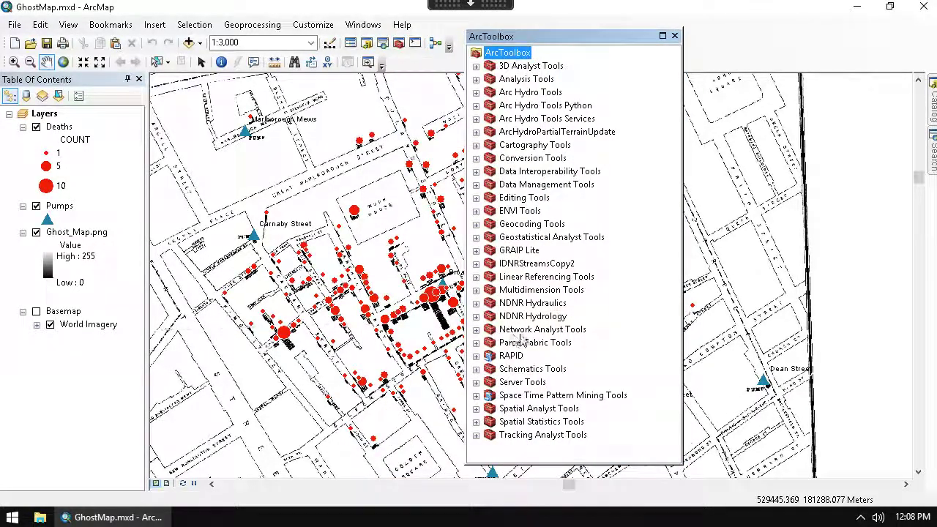
pyautogui.click(475, 422)
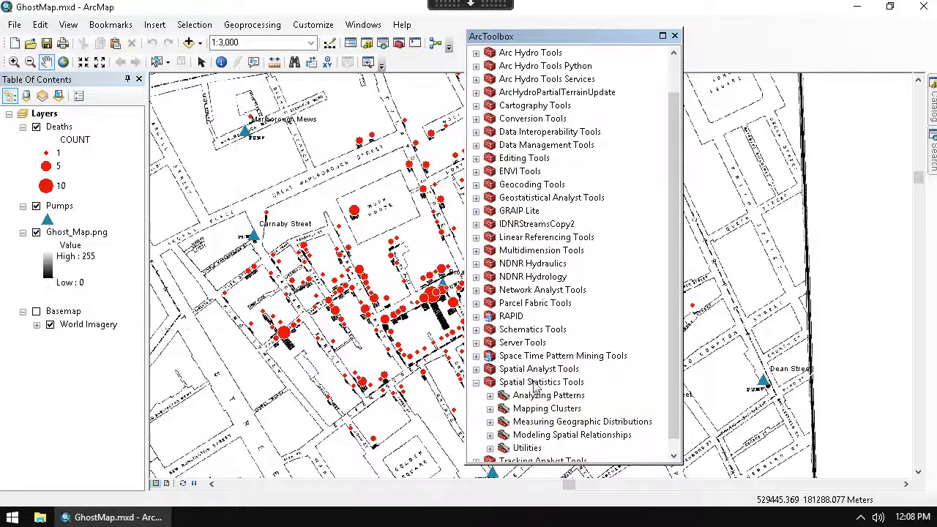
pyautogui.moveTo(677, 292); pyautogui.dragTo(678, 304)
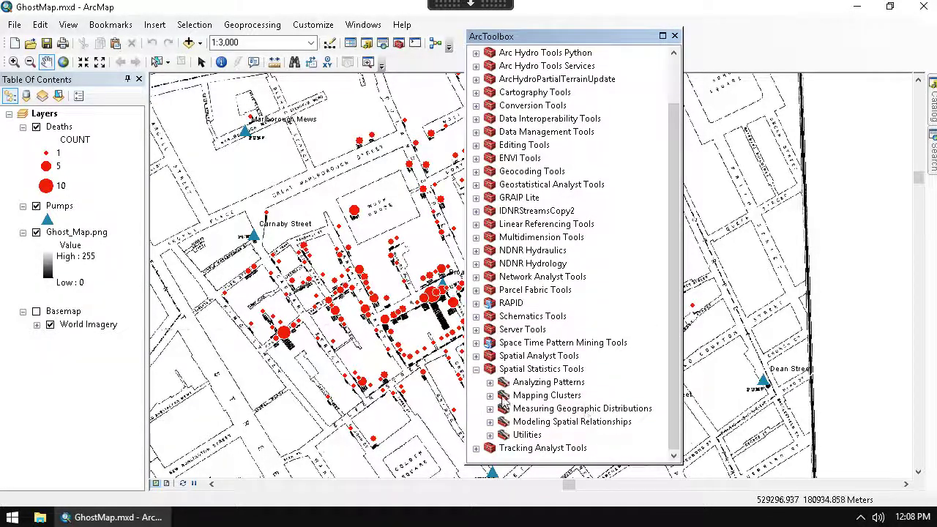
pyautogui.click(489, 382)
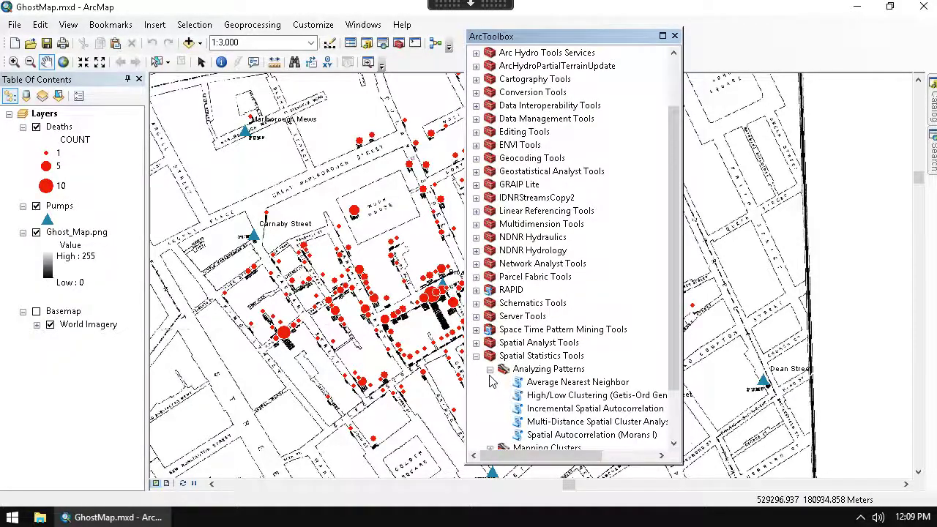
pyautogui.click(490, 370)
pyautogui.click(489, 395)
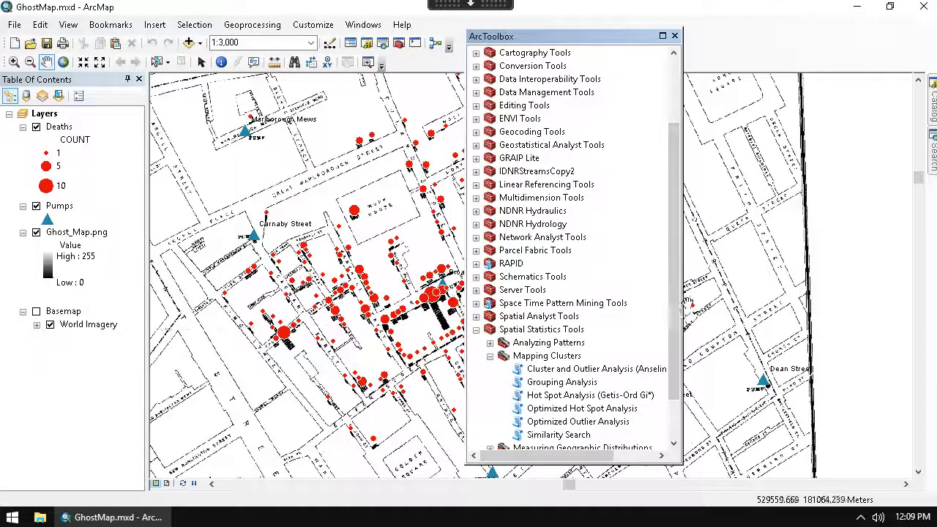
pyautogui.moveTo(678, 327); pyautogui.dragTo(669, 367)
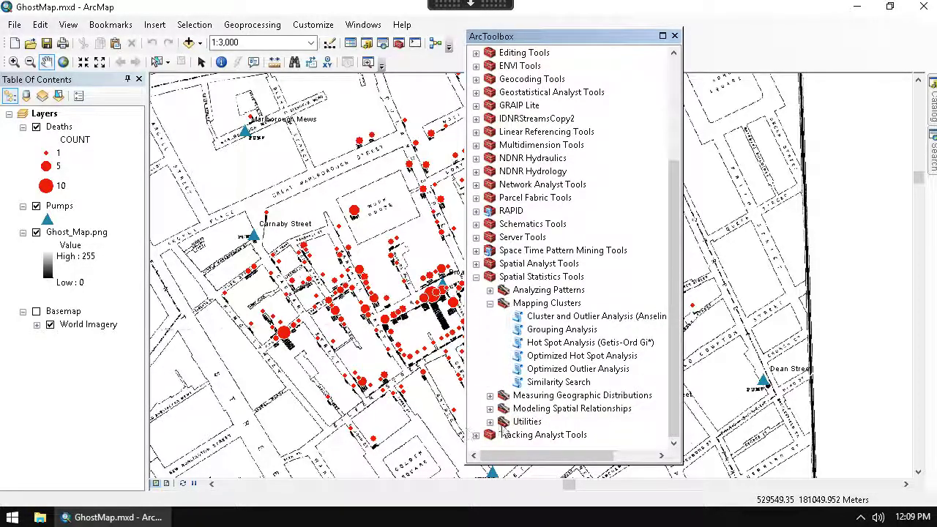
# Step: Expand Measuring Geographic Distributions and select the Directional Distribution tool
pyautogui.click(490, 290)
pyautogui.click(489, 290)
pyautogui.click(489, 289)
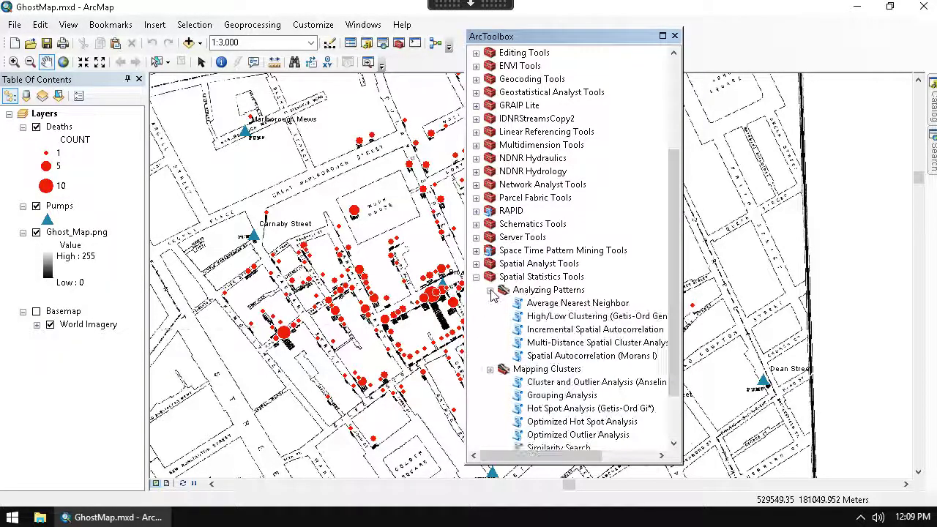
pyautogui.moveTo(669, 302); pyautogui.dragTo(668, 344)
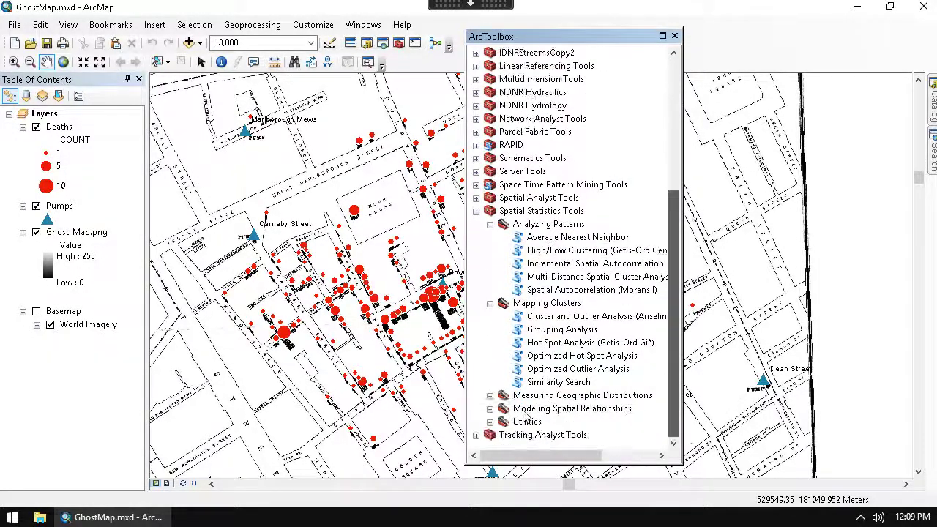
pyautogui.click(490, 394)
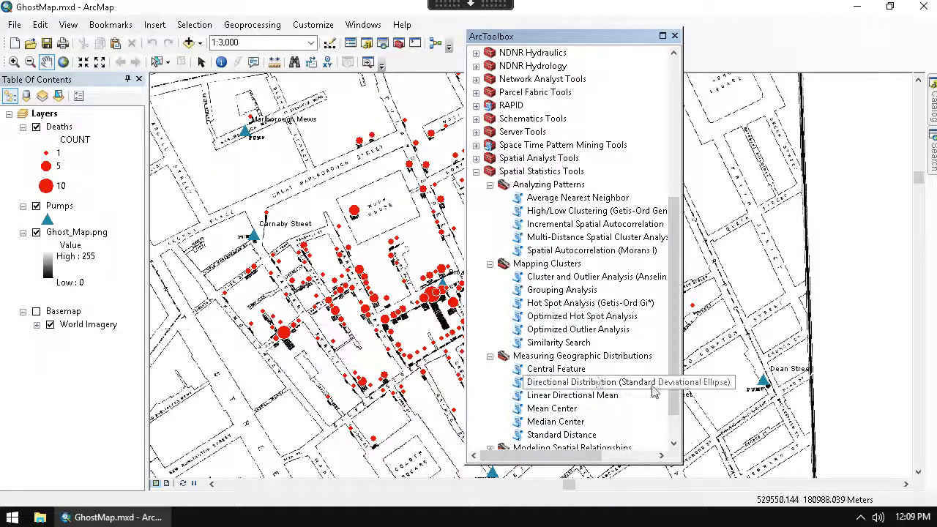
pyautogui.click(600, 383)
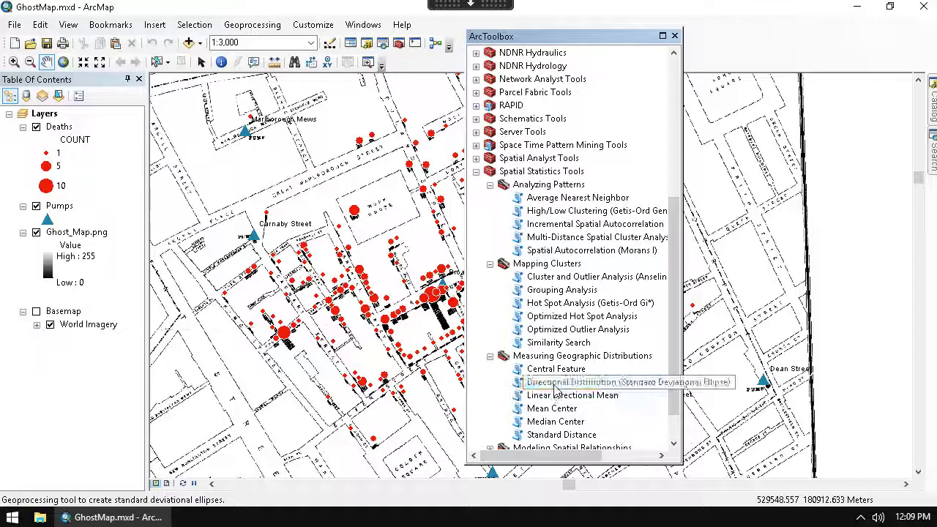
# Step: Check the Customize and Geoprocessing menus, then dismiss them
pyautogui.click(312, 25)
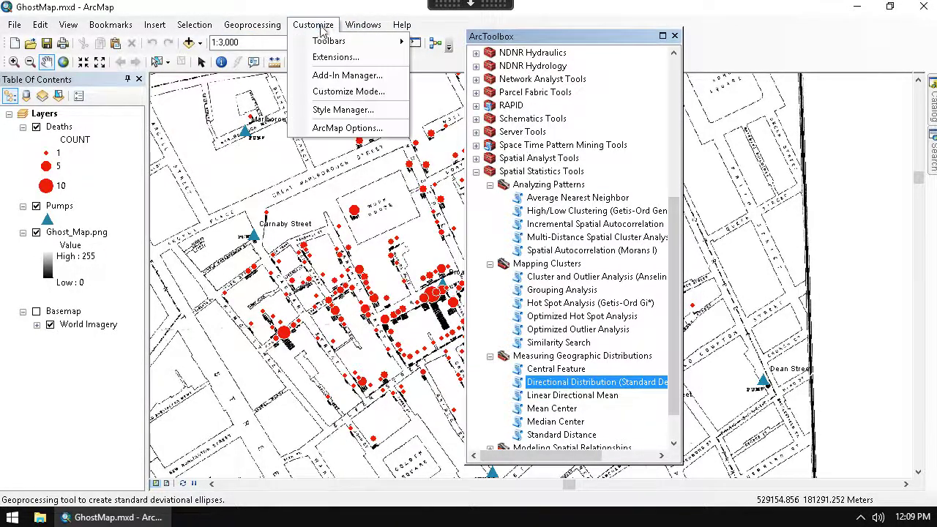
pyautogui.click(312, 25)
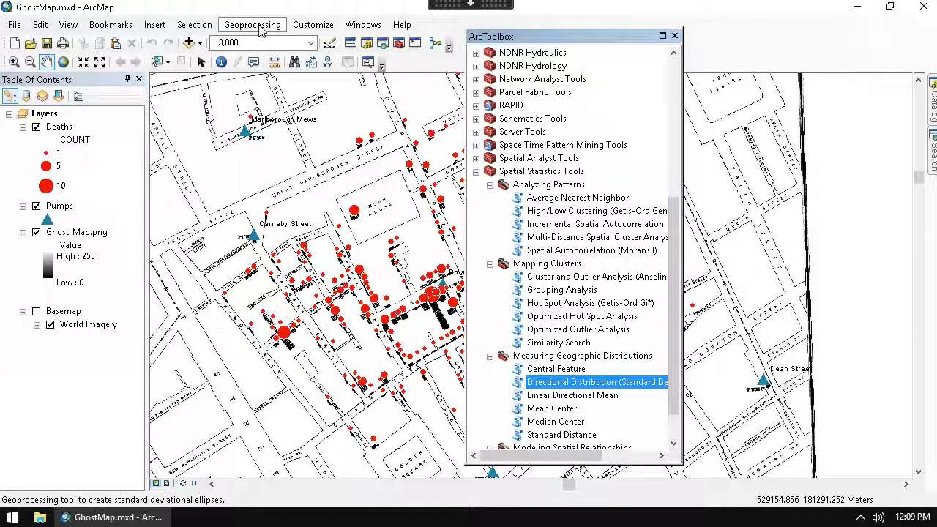
pyautogui.click(261, 26)
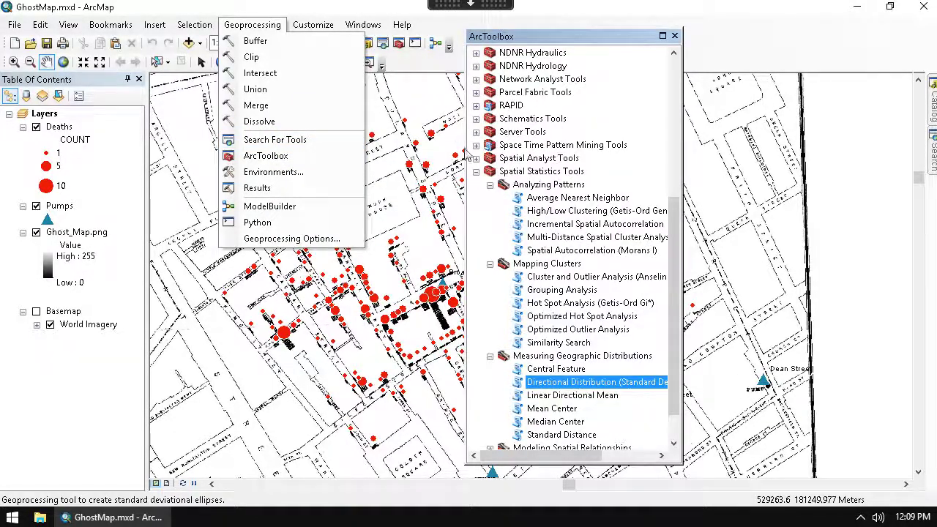
pyautogui.click(592, 386)
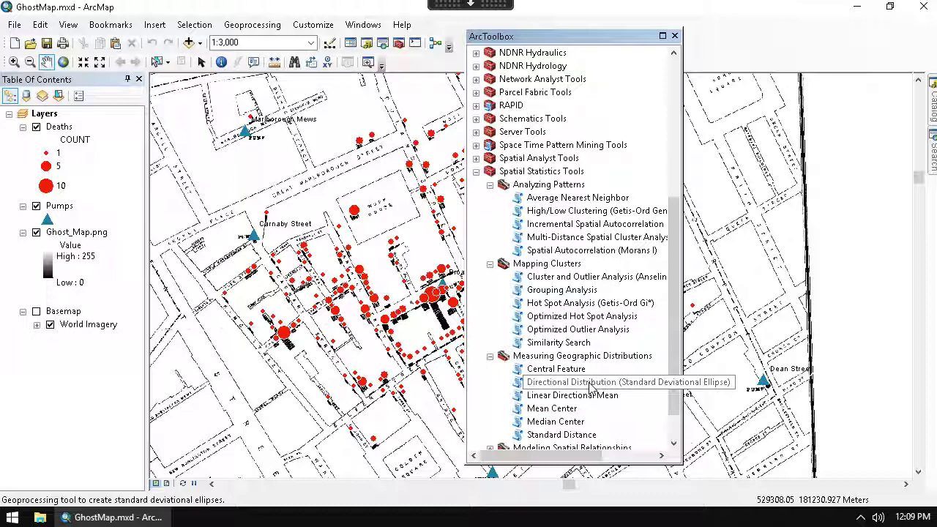
# Step: Open Directional Distribution with its help panel showing, widening the dialog to fit the description
pyautogui.doubleClick(591, 382)
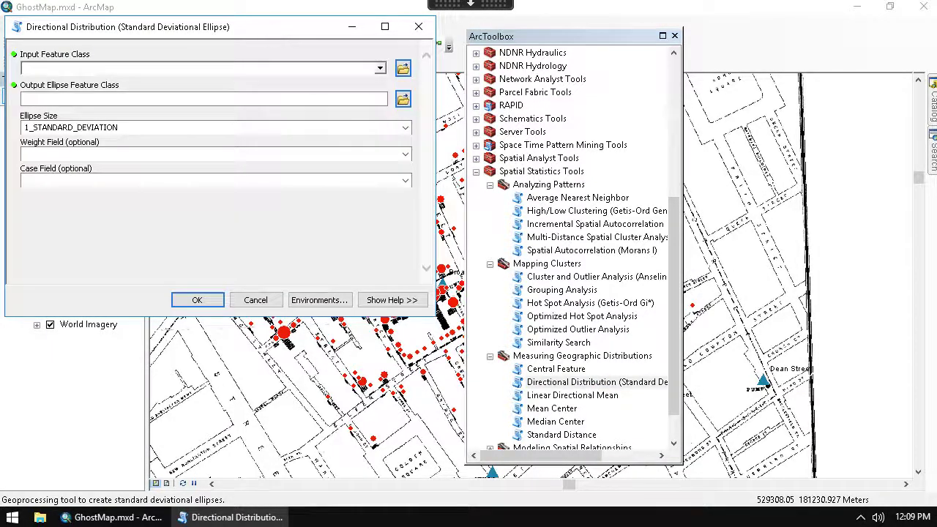
pyautogui.moveTo(266, 26); pyautogui.dragTo(383, 84)
pyautogui.click(511, 356)
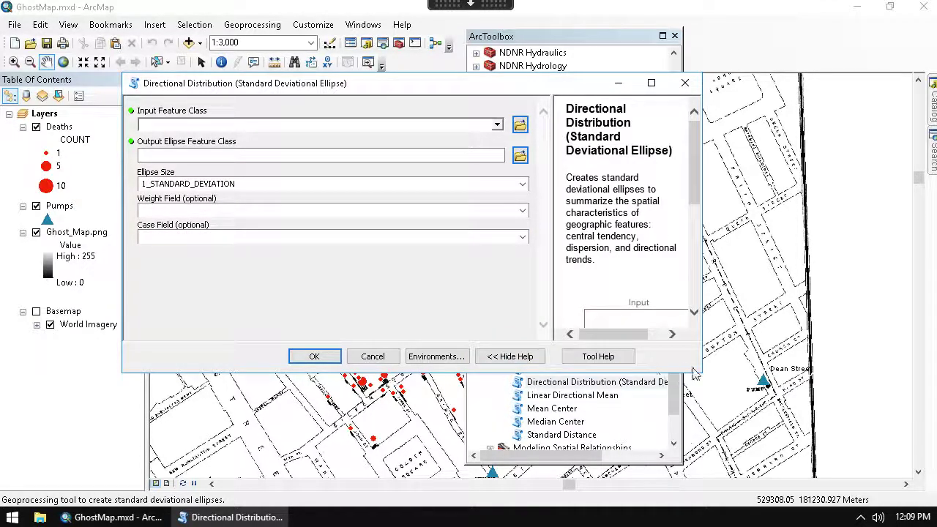
pyautogui.moveTo(701, 368); pyautogui.dragTo(806, 368)
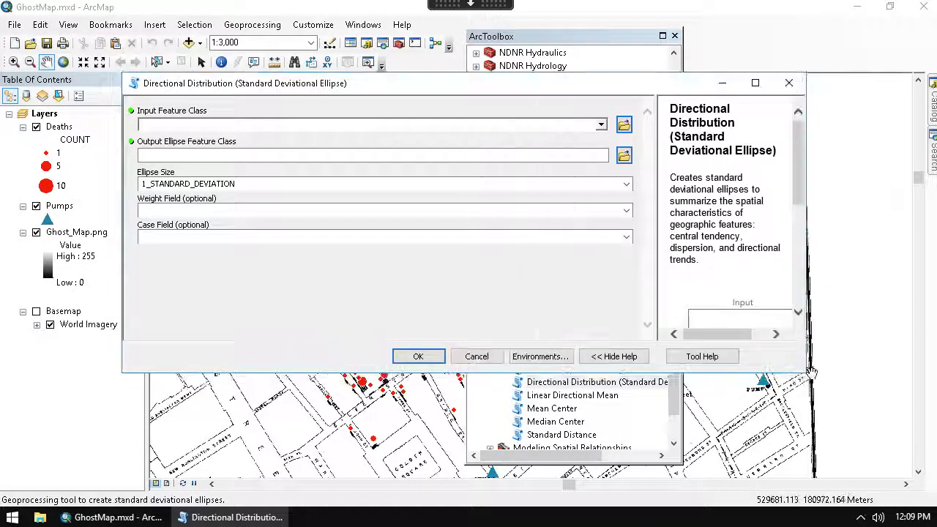
pyautogui.moveTo(662, 233); pyautogui.dragTo(539, 230)
pyautogui.moveTo(799, 173); pyautogui.dragTo(799, 176)
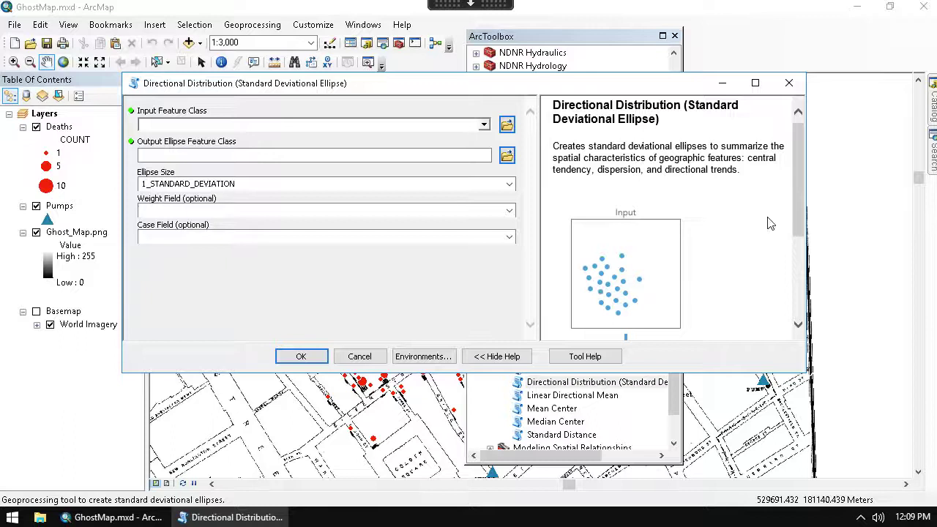
pyautogui.moveTo(799, 180); pyautogui.dragTo(791, 289)
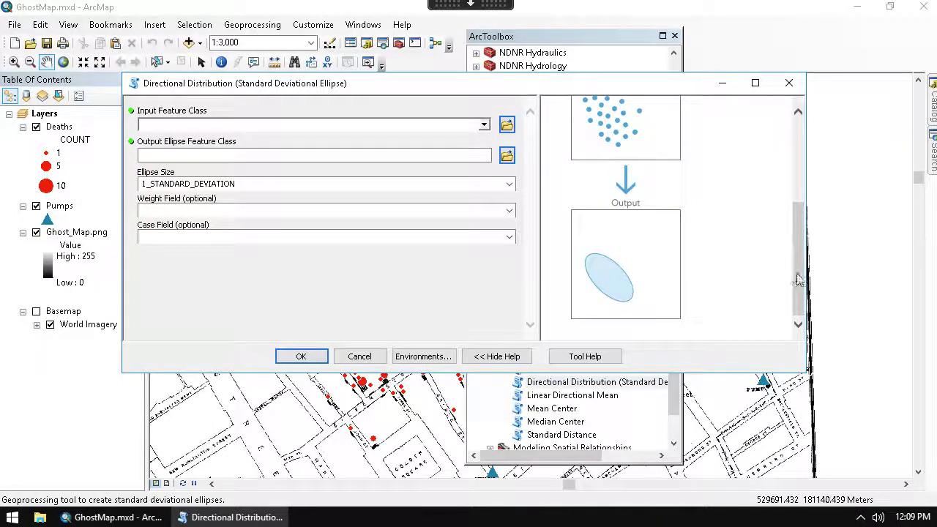
pyautogui.moveTo(796, 285); pyautogui.dragTo(805, 161)
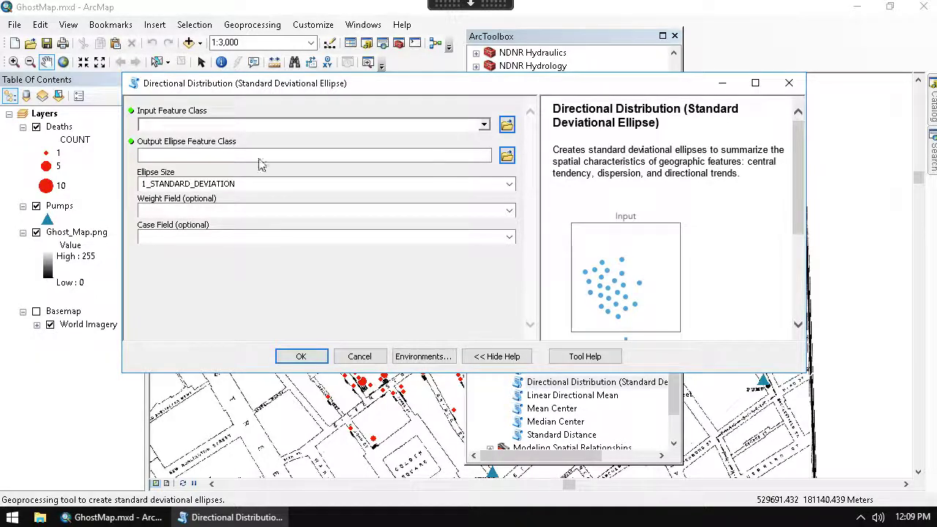
# Step: Set input Deaths, keep output Deaths_DirectionalDistributi and 1_STANDARD_DEVIATION, and weight by COUNT
pyautogui.click(483, 125)
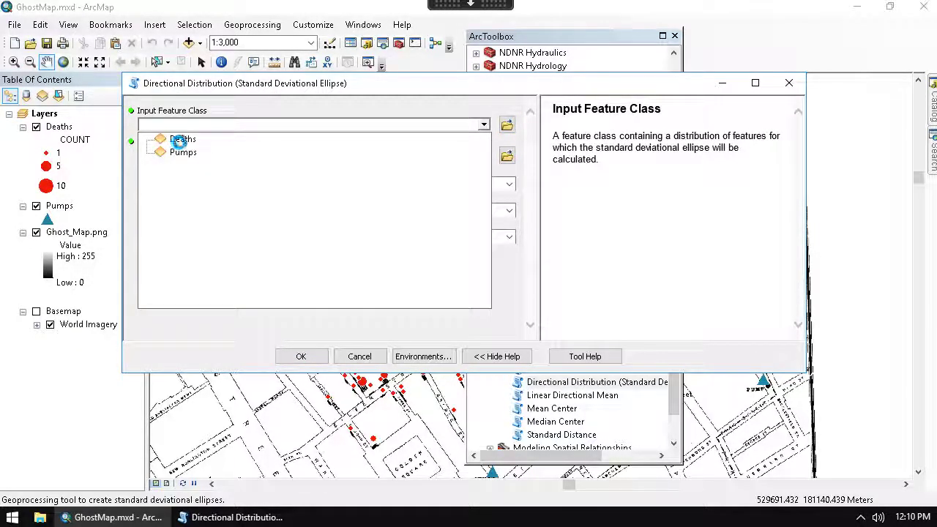
pyautogui.click(180, 141)
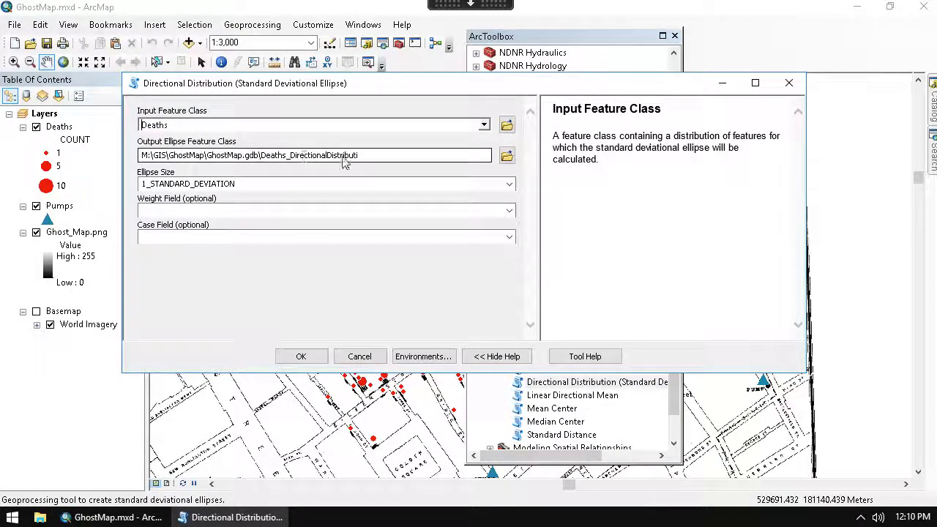
pyautogui.click(260, 159)
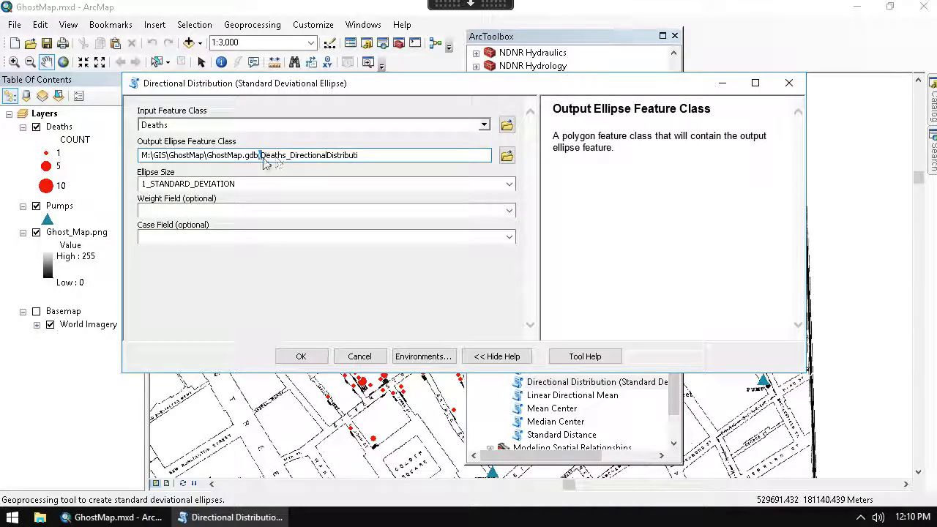
pyautogui.click(256, 192)
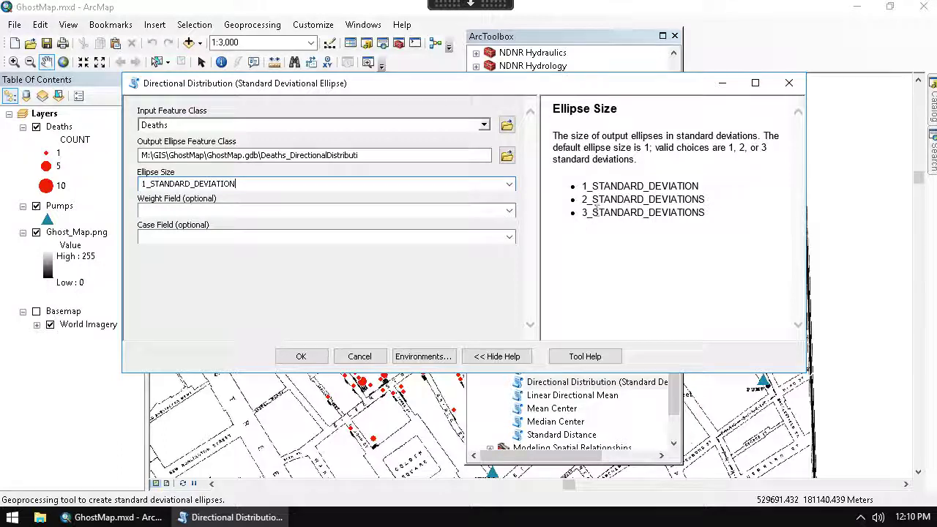
pyautogui.click(509, 211)
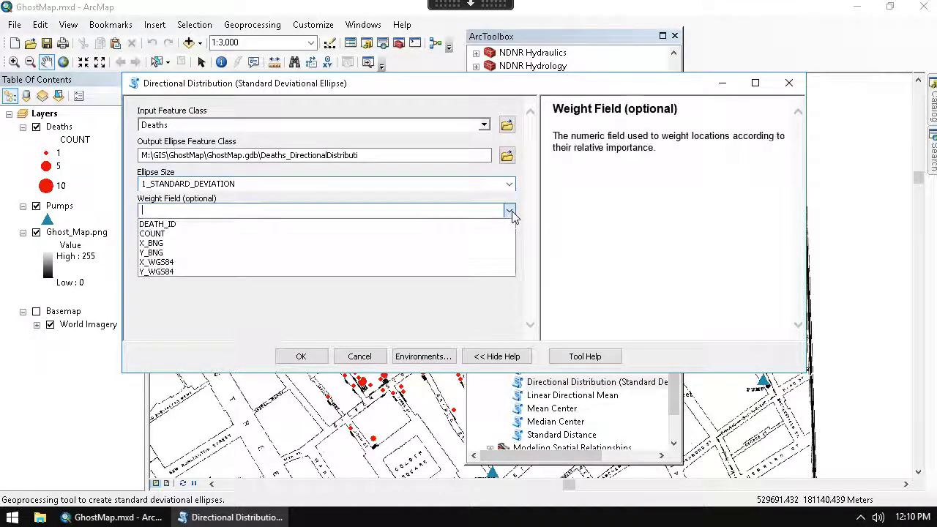
pyautogui.click(154, 234)
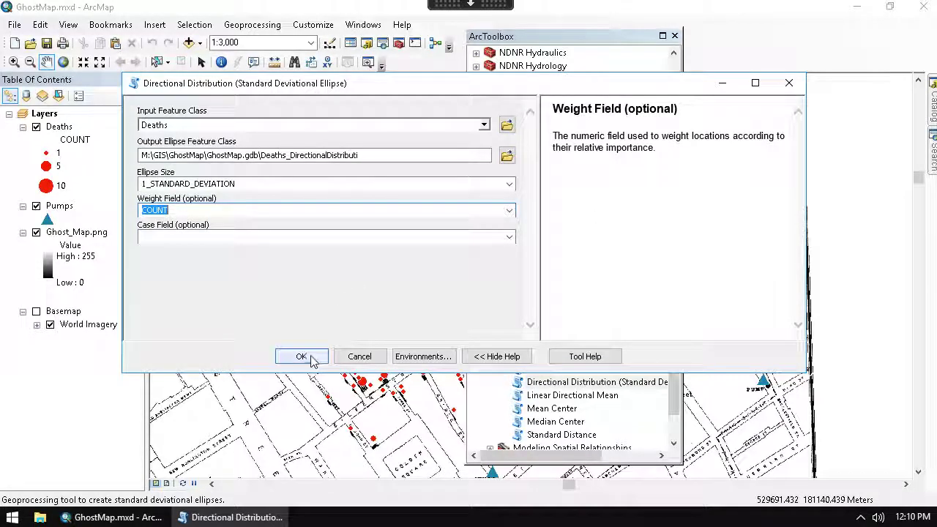
# Step: Run Directional Distribution with these settings, then bring up the Geoprocessing menu
pyautogui.click(310, 357)
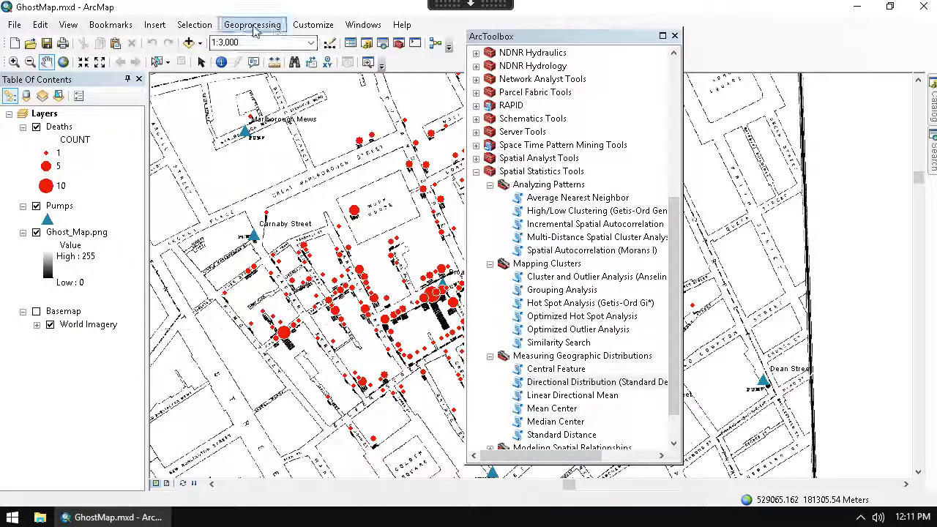
pyautogui.click(252, 25)
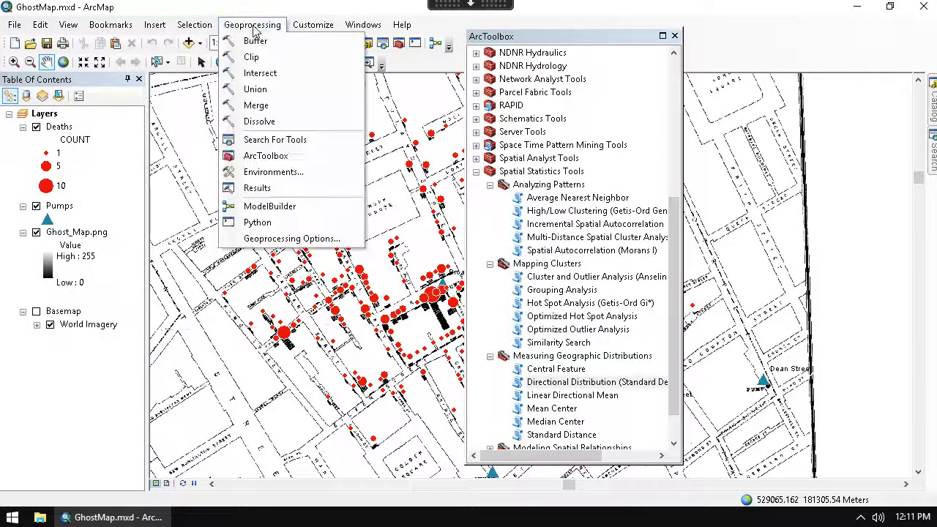
# Step: Show the Directional Distribution result under Current Session in Results, docked on the map's right
pyautogui.click(260, 188)
pyautogui.click(476, 53)
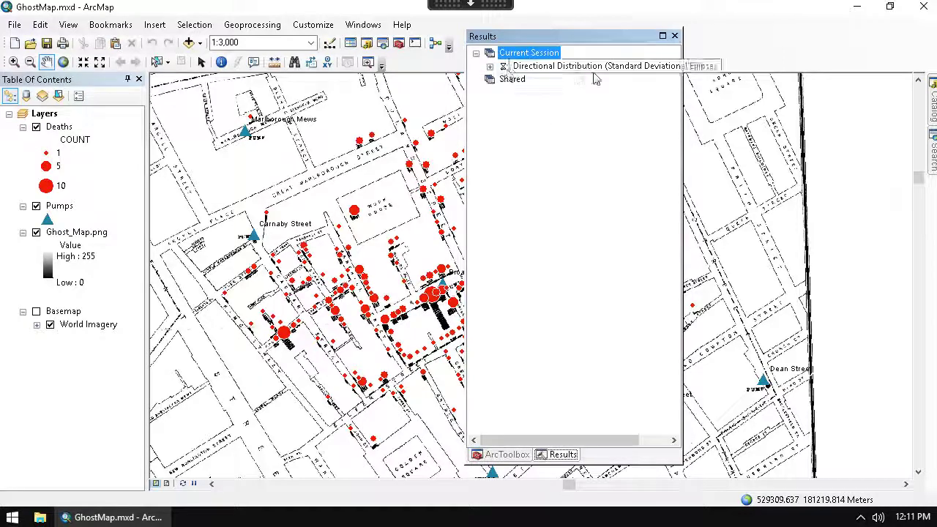
pyautogui.click(489, 67)
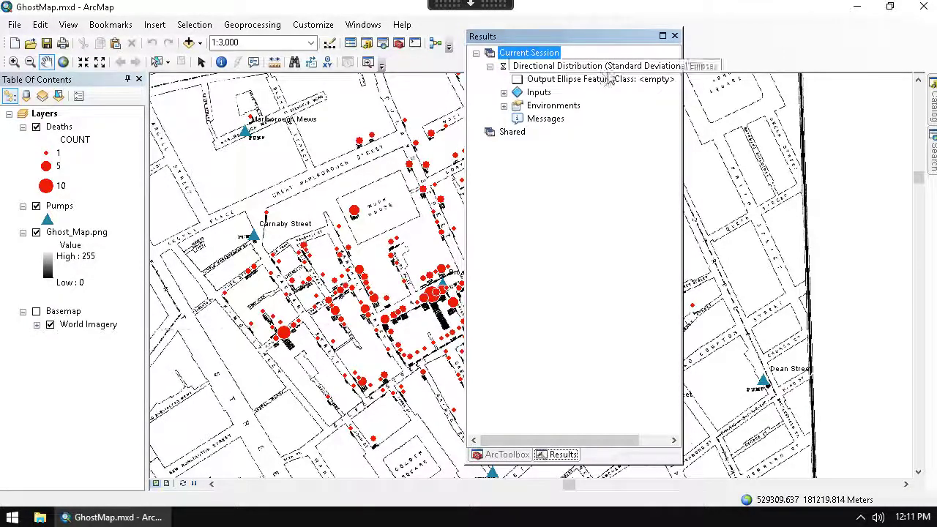
pyautogui.moveTo(608, 37); pyautogui.dragTo(763, 49)
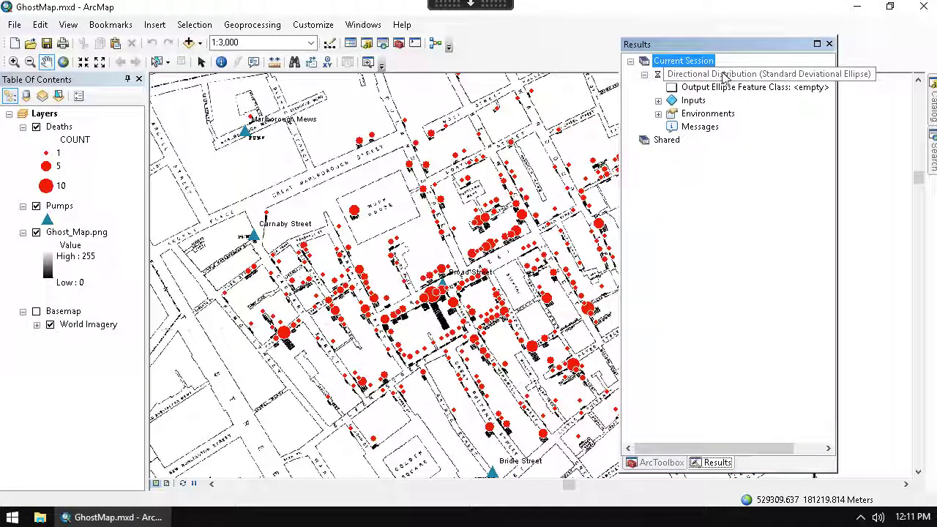
pyautogui.moveTo(714, 48); pyautogui.dragTo(772, 50)
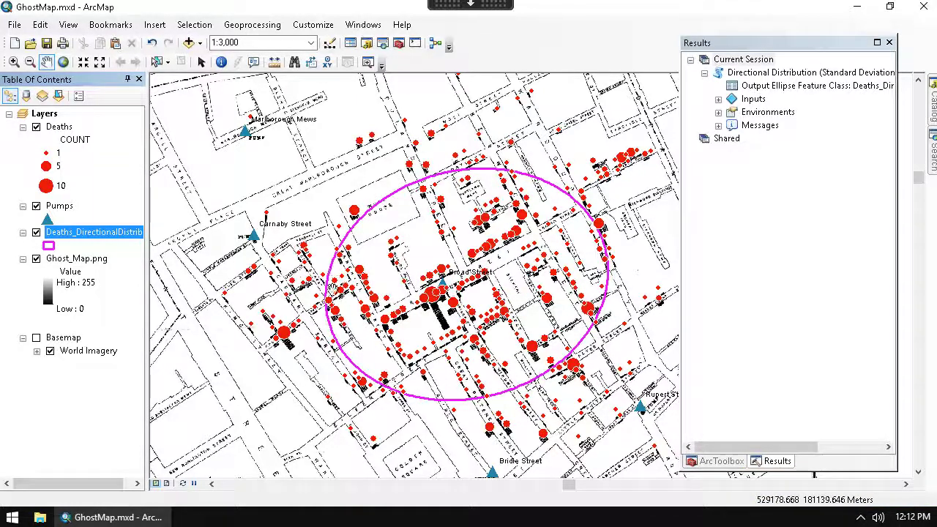
# Step: Give the Deaths_DirectionalDistrib ellipse the yellow Sun fill symbol
pyautogui.click(48, 243)
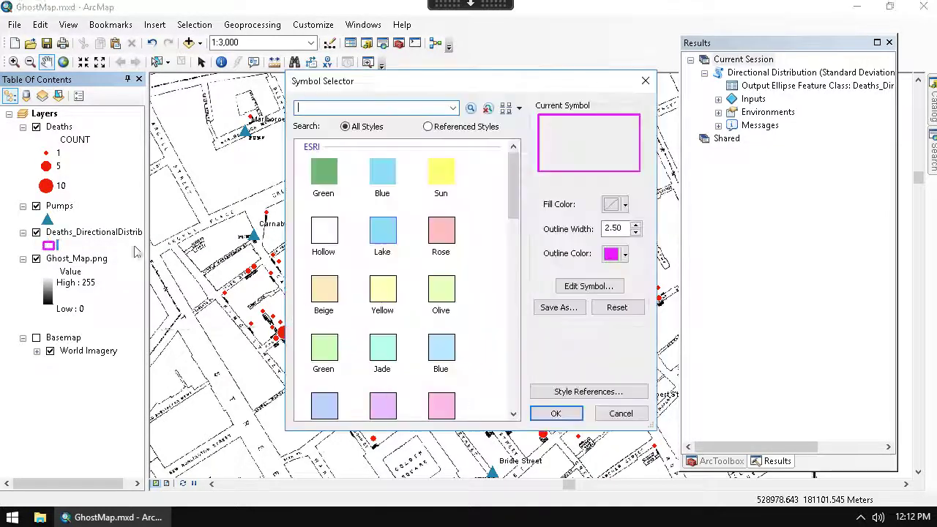
pyautogui.click(449, 182)
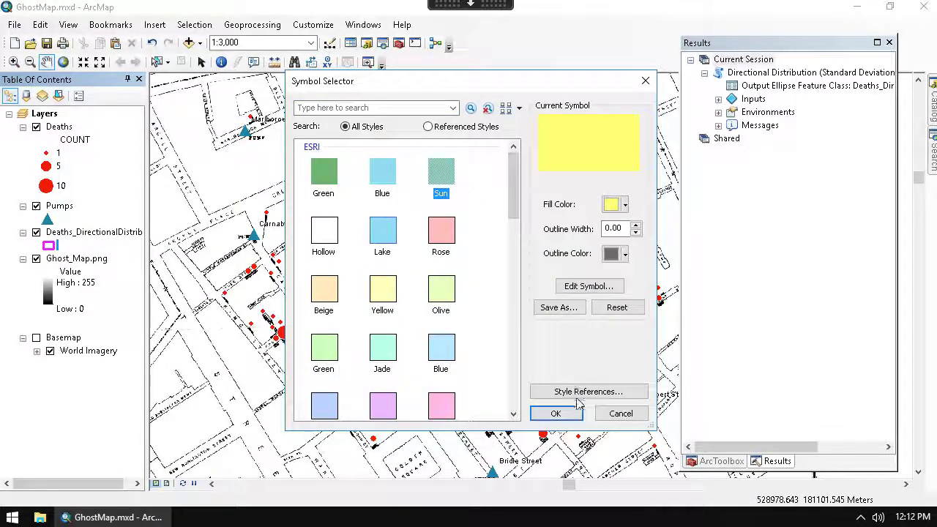
pyautogui.click(555, 414)
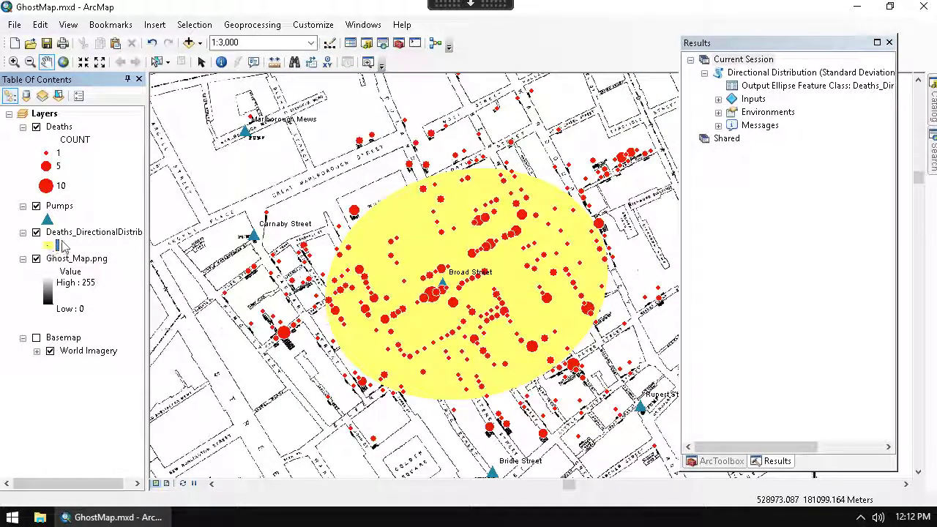
pyautogui.click(73, 232)
# Step: Set the ellipse layer's display transparency to 60%
pyautogui.rightClick(102, 232)
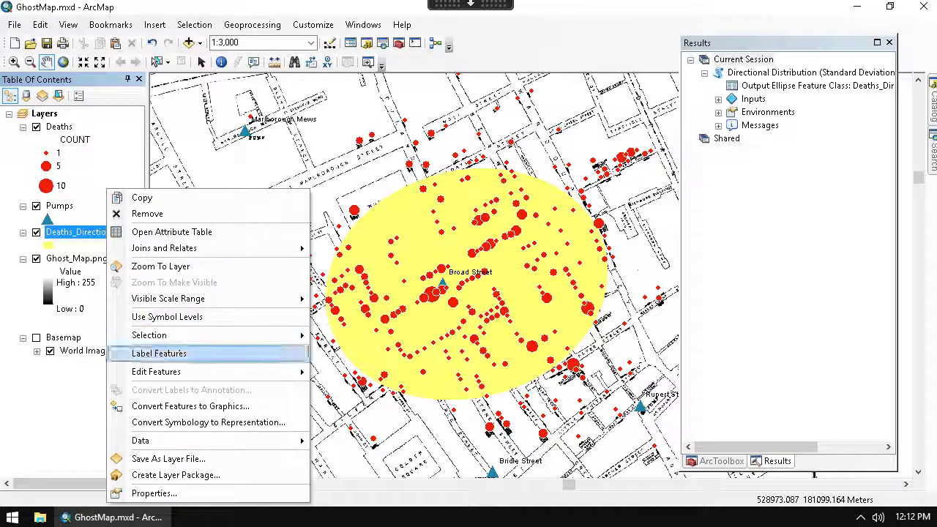
pyautogui.click(170, 492)
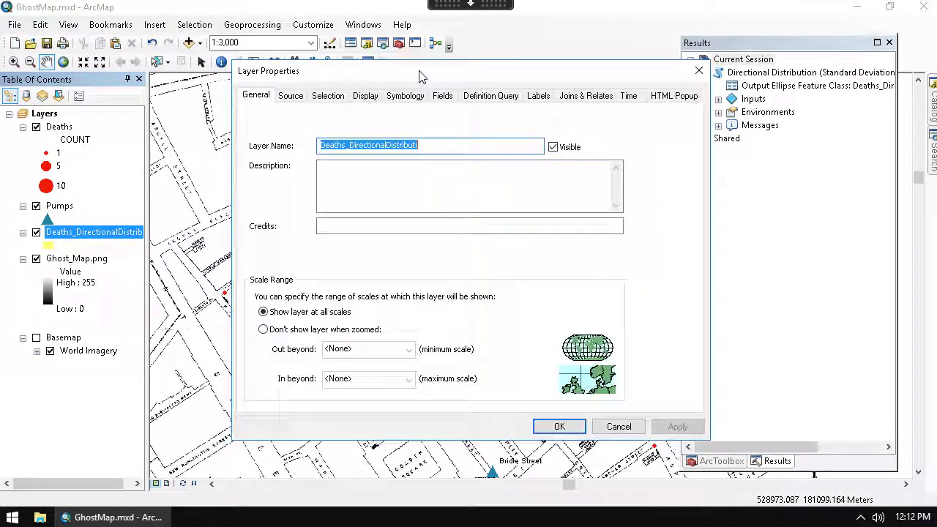
pyautogui.click(366, 96)
pyautogui.doubleClick(358, 128)
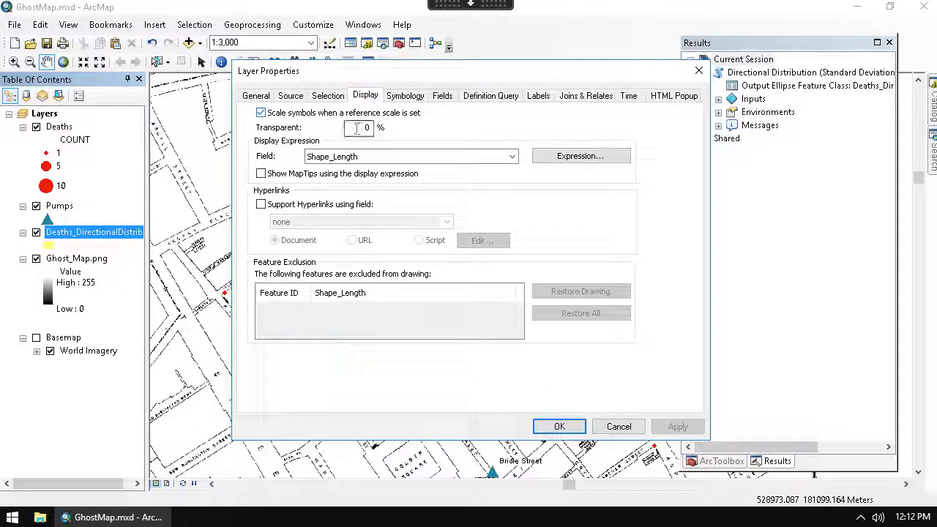
pyautogui.write('60')
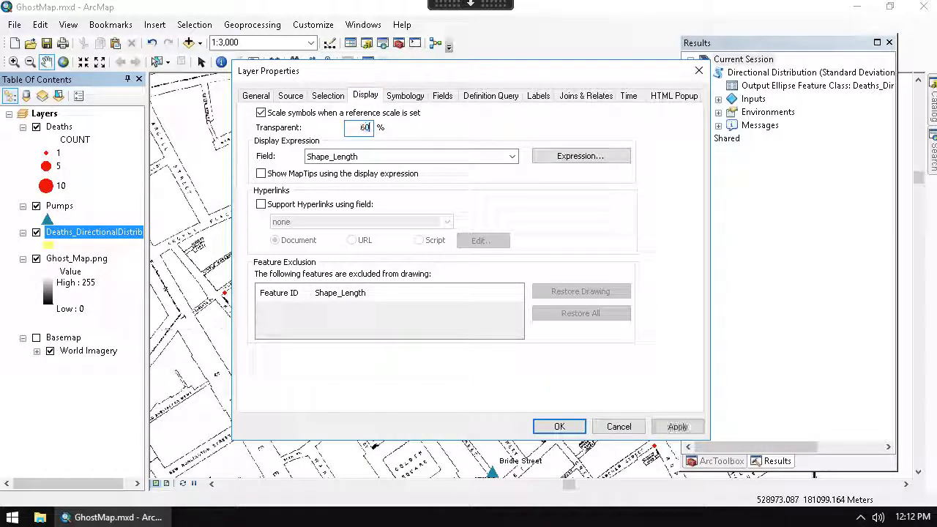
pyautogui.click(559, 427)
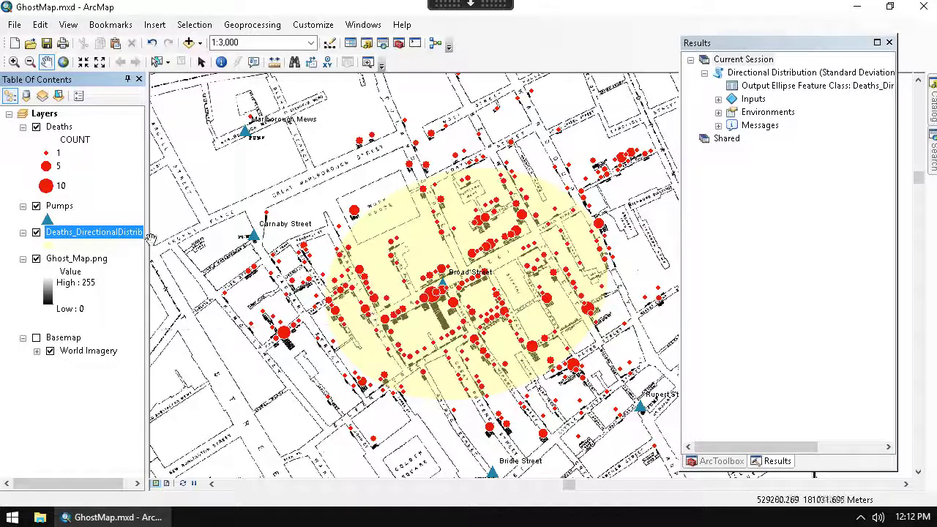
# Step: Raise the ellipse symbol's outline width to 2
pyautogui.click(50, 246)
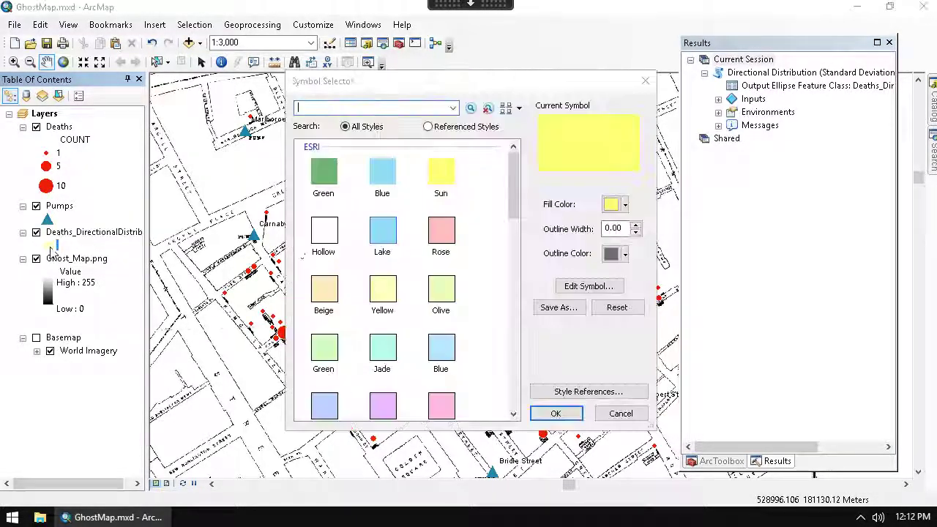
pyautogui.click(636, 229)
pyautogui.click(635, 228)
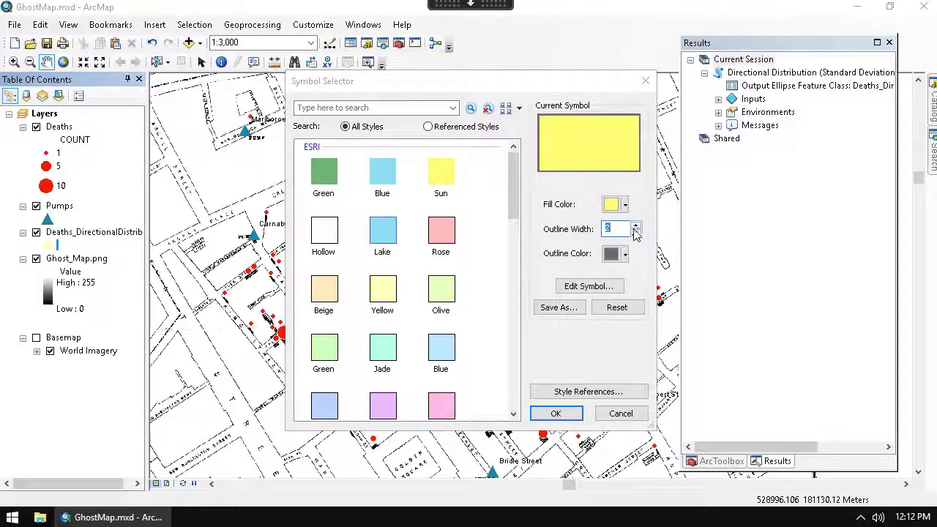
pyautogui.click(556, 413)
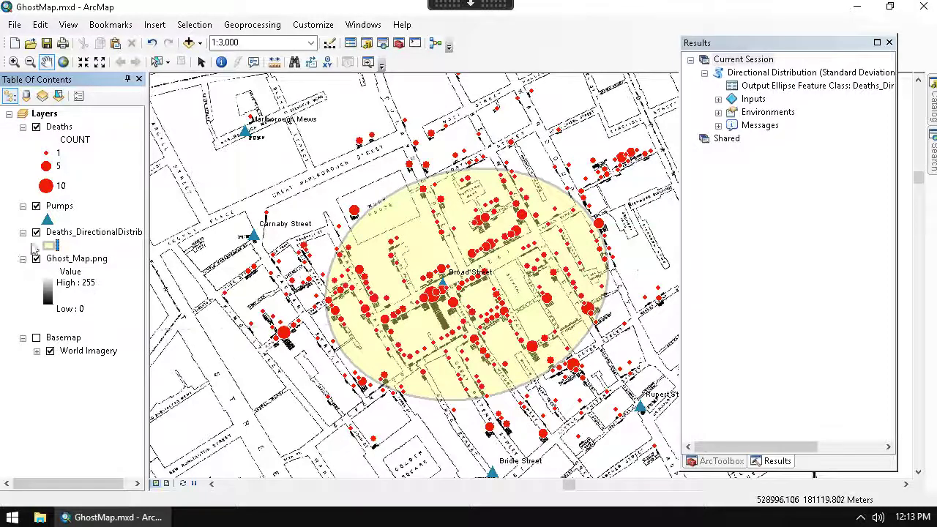
# Step: Lower the ellipse layer's transparency to 40%
pyautogui.rightClick(85, 232)
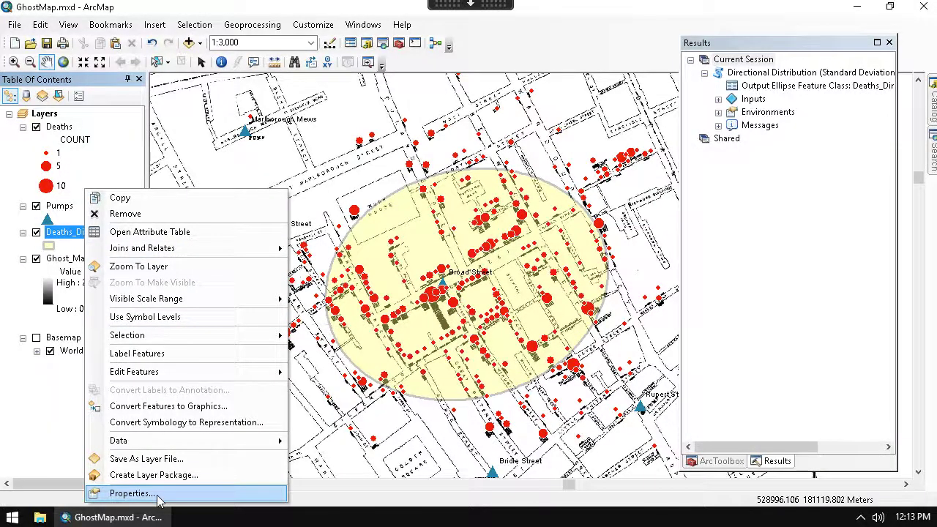
pyautogui.click(132, 492)
pyautogui.doubleClick(360, 154)
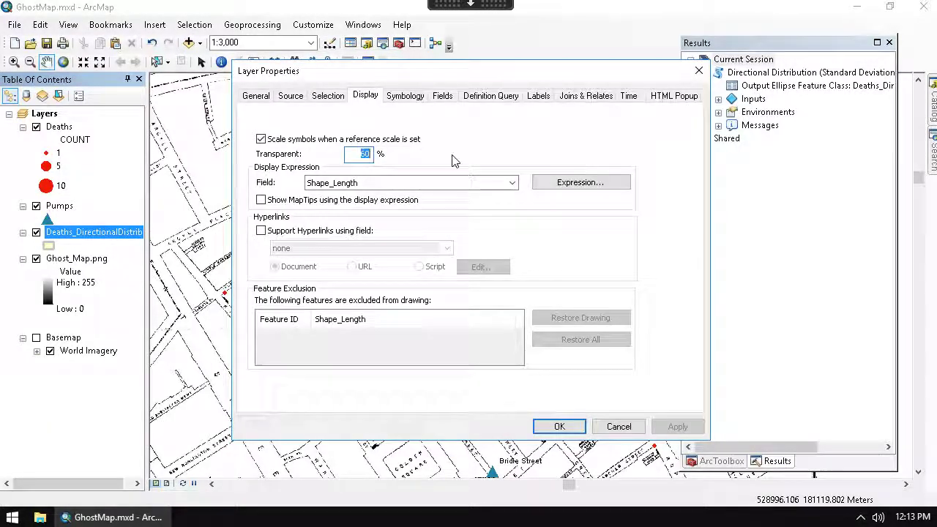
pyautogui.write('4')
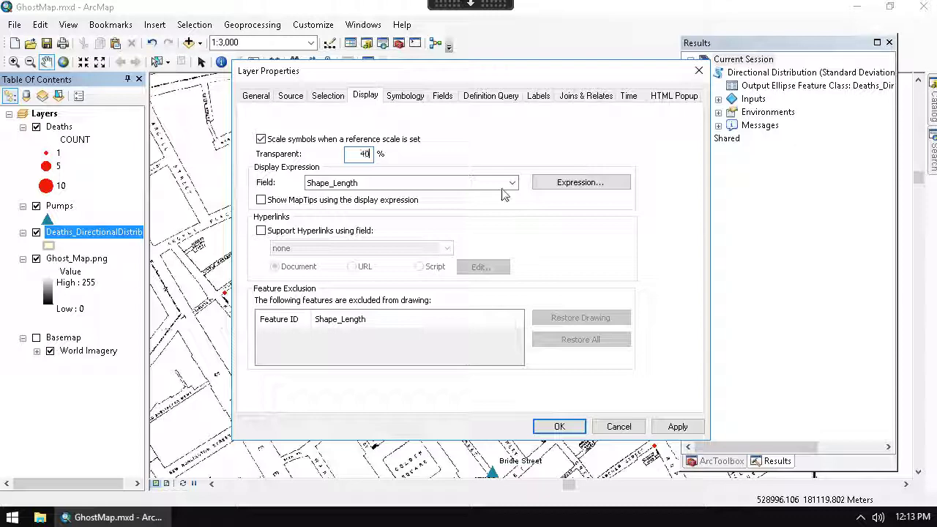
pyautogui.click(559, 426)
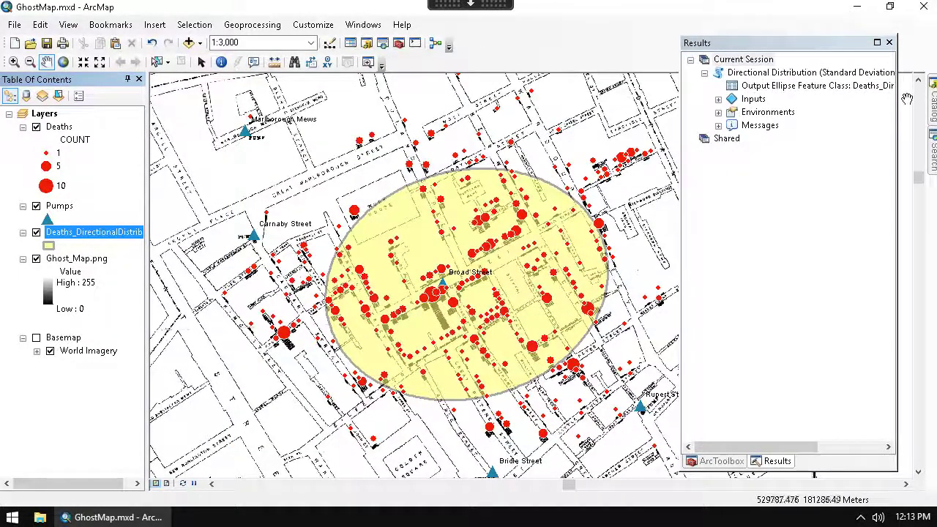
# Step: Open the Mean Center tool from Spatial Statistics Tools in ArcToolbox
pyautogui.click(719, 462)
pyautogui.moveTo(888, 319); pyautogui.dragTo(887, 343)
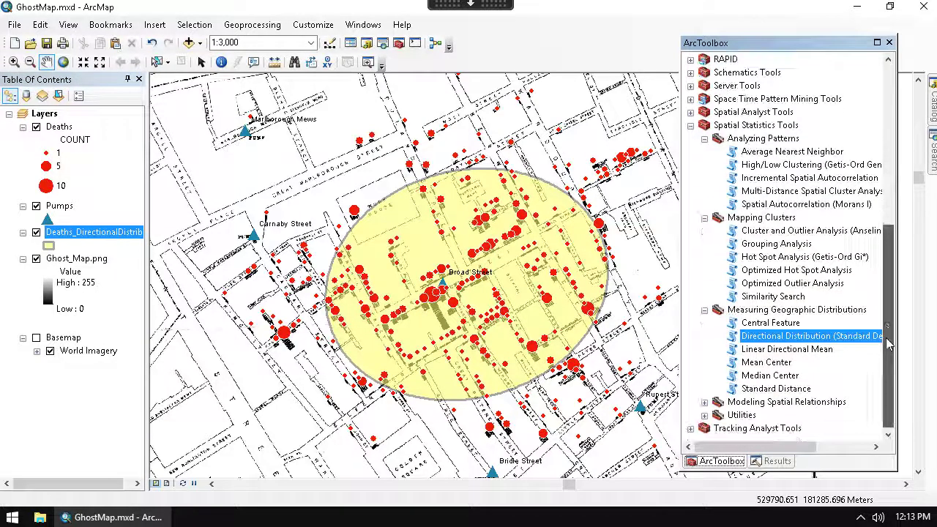
pyautogui.click(766, 363)
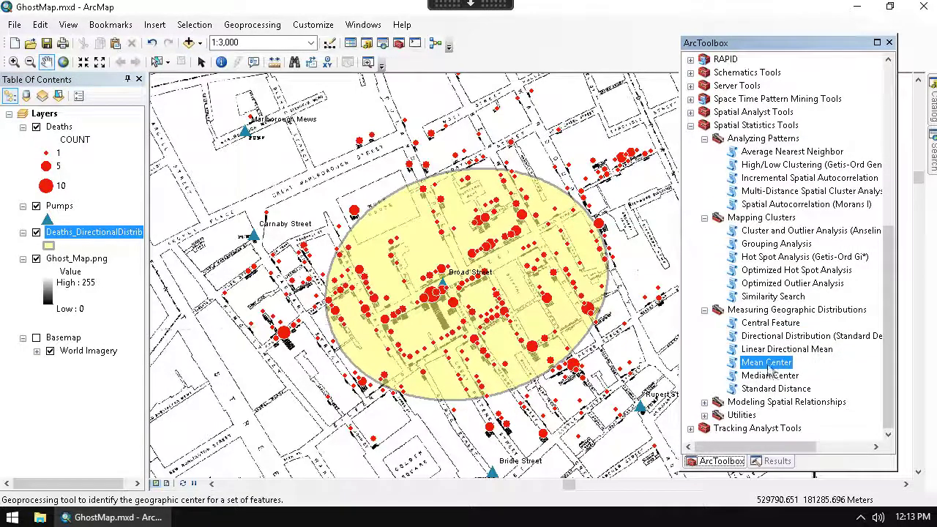
pyautogui.doubleClick(766, 363)
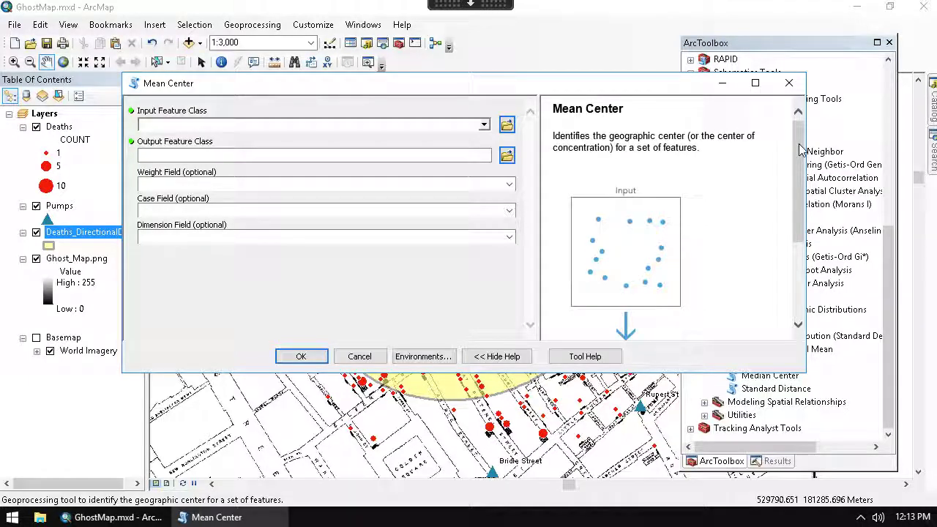
pyautogui.moveTo(801, 150); pyautogui.dragTo(799, 205)
# Step: Run Mean Center on Deaths weighted by COUNT
pyautogui.click(483, 125)
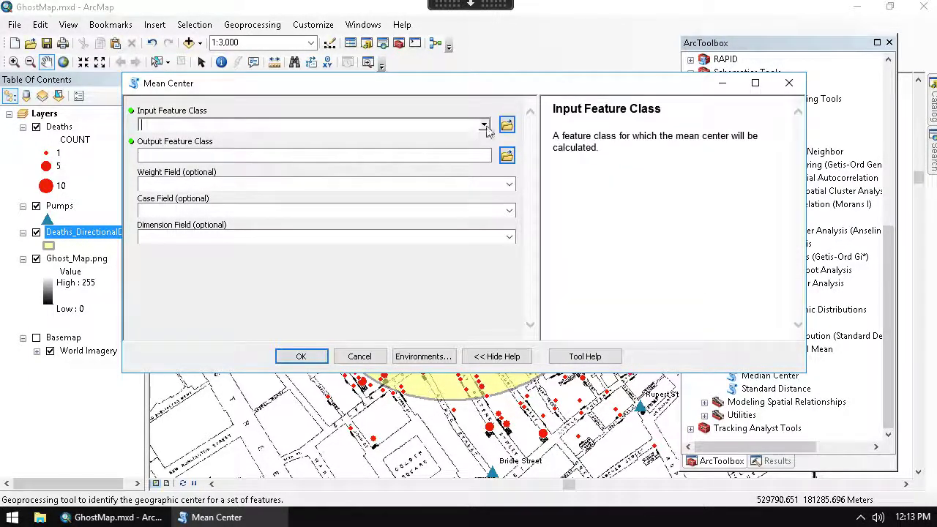
pyautogui.click(183, 140)
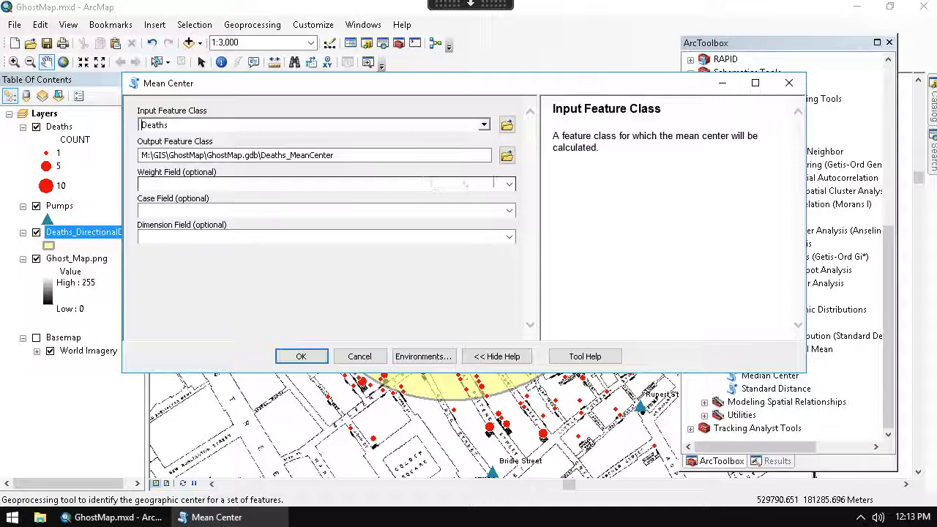
pyautogui.click(509, 184)
pyautogui.click(321, 207)
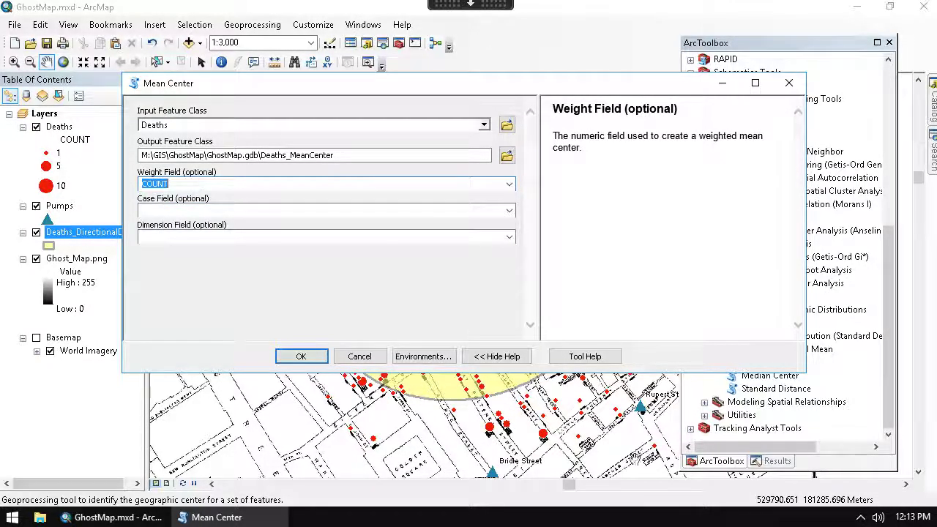
pyautogui.click(309, 358)
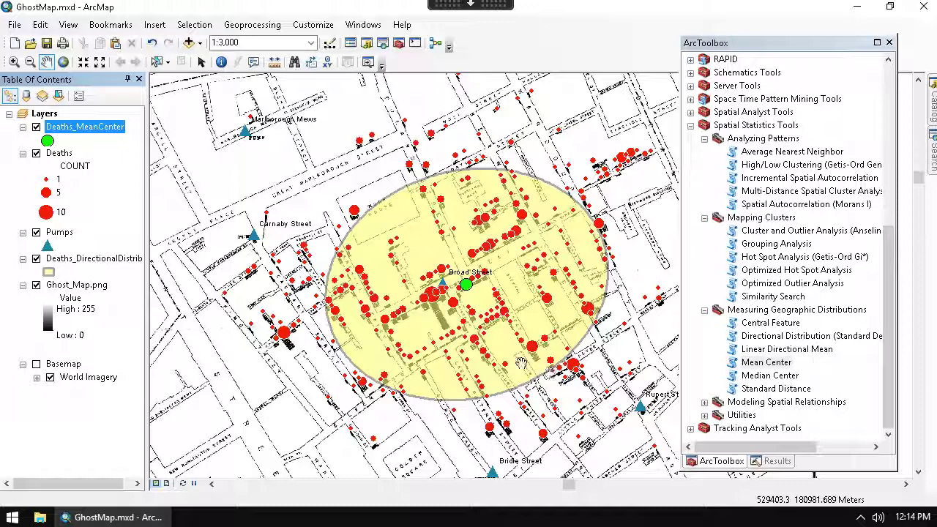
pyautogui.click(13, 64)
pyautogui.moveTo(417, 259); pyautogui.dragTo(507, 321)
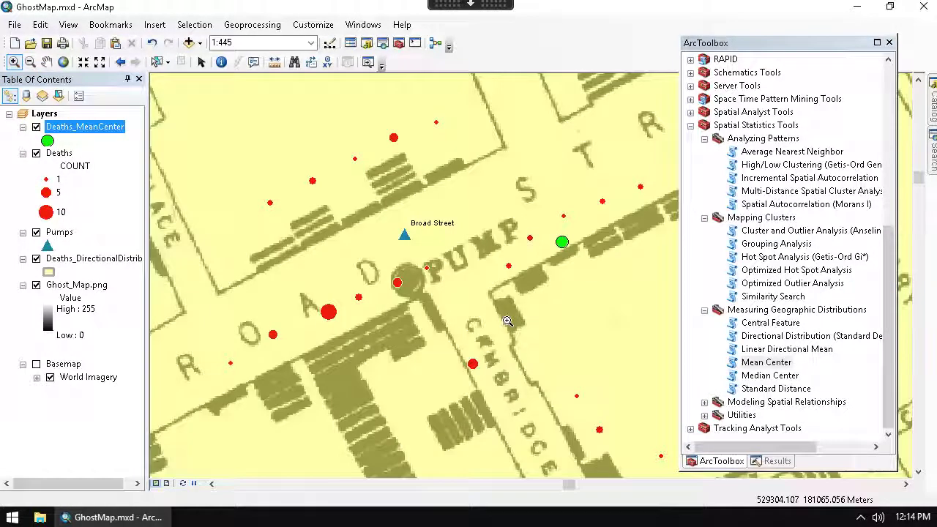
pyautogui.click(275, 62)
pyautogui.click(404, 234)
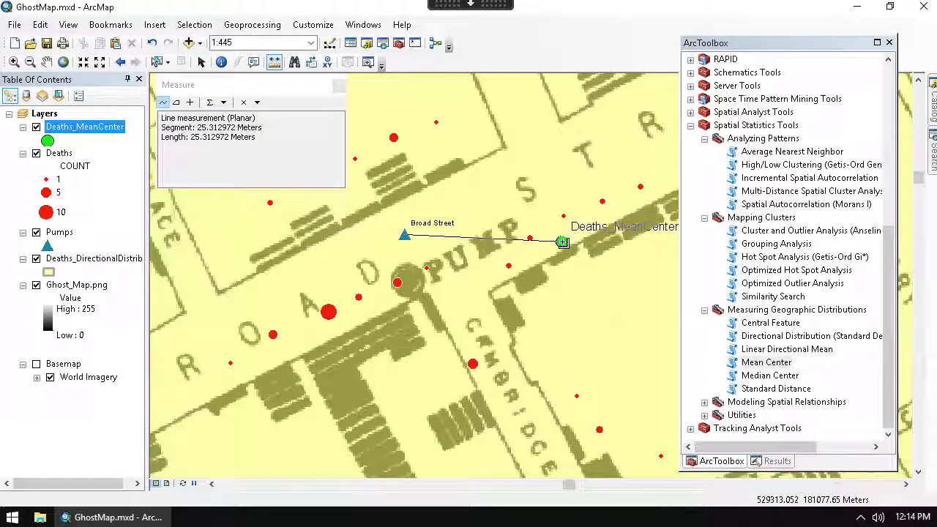
pyautogui.click(339, 86)
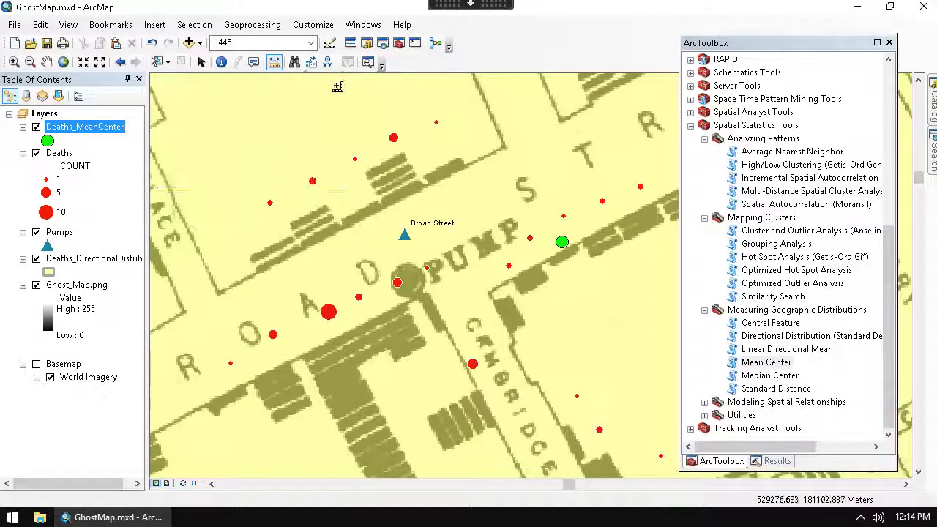
pyautogui.click(121, 61)
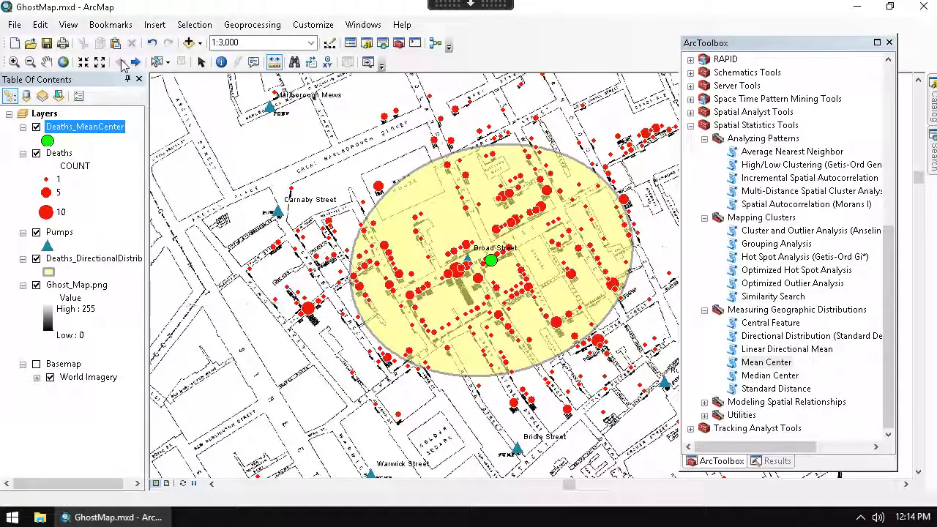